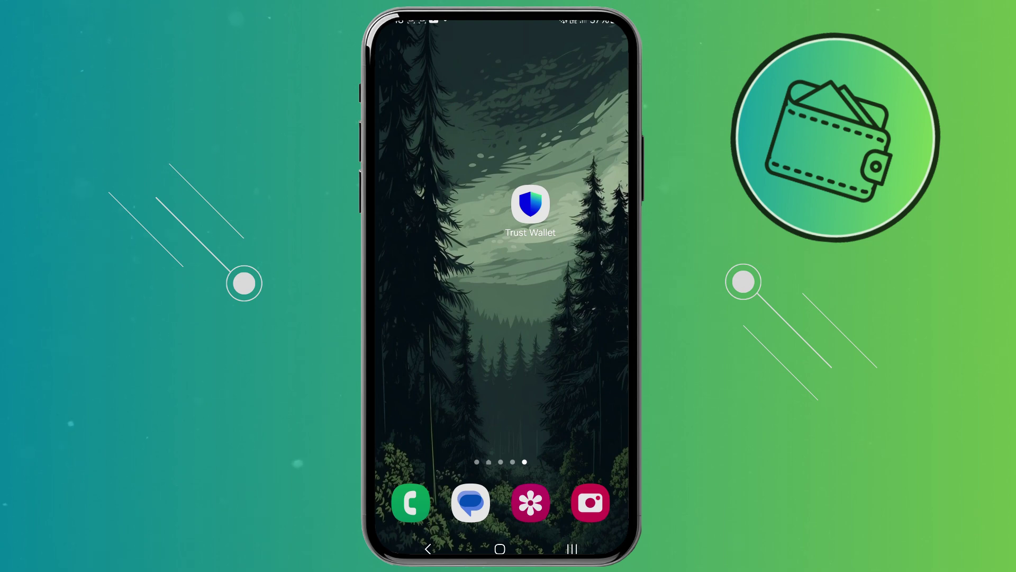
# Step: Launch Trust Wallet and let the Main Trust balance and asset list load
pyautogui.click(530, 204)
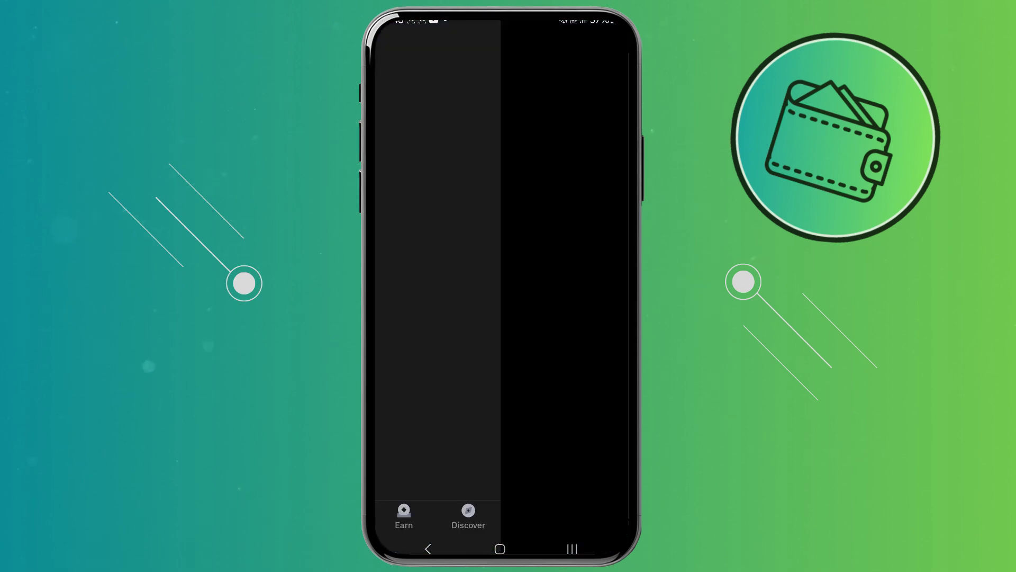
pyautogui.scroll(-2, 594, 390)
pyautogui.scroll(2, 594, 390)
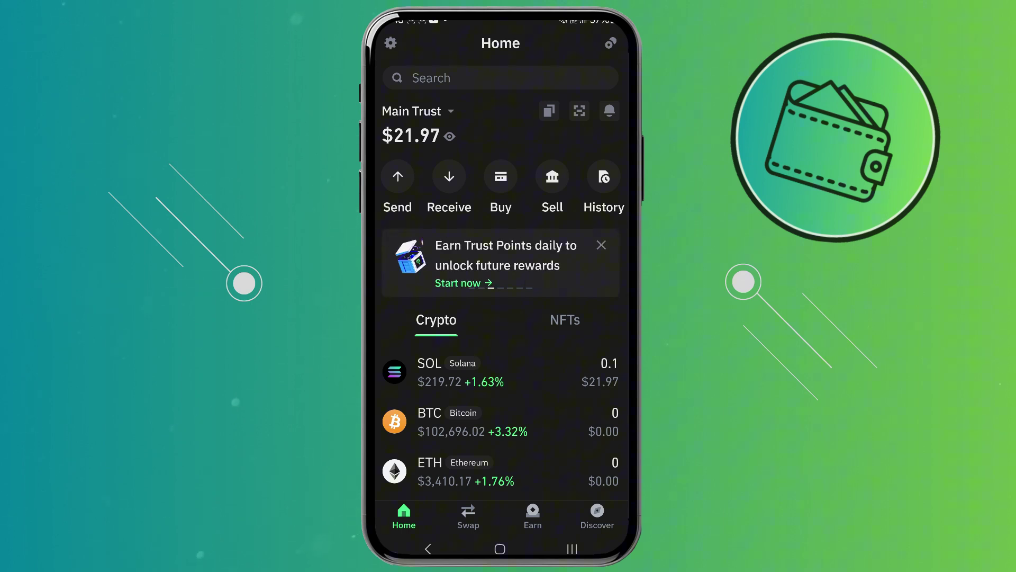
# Step: From the Wallets list, view the Main Trust wallet's details and secret phrase backups
pyautogui.click(413, 111)
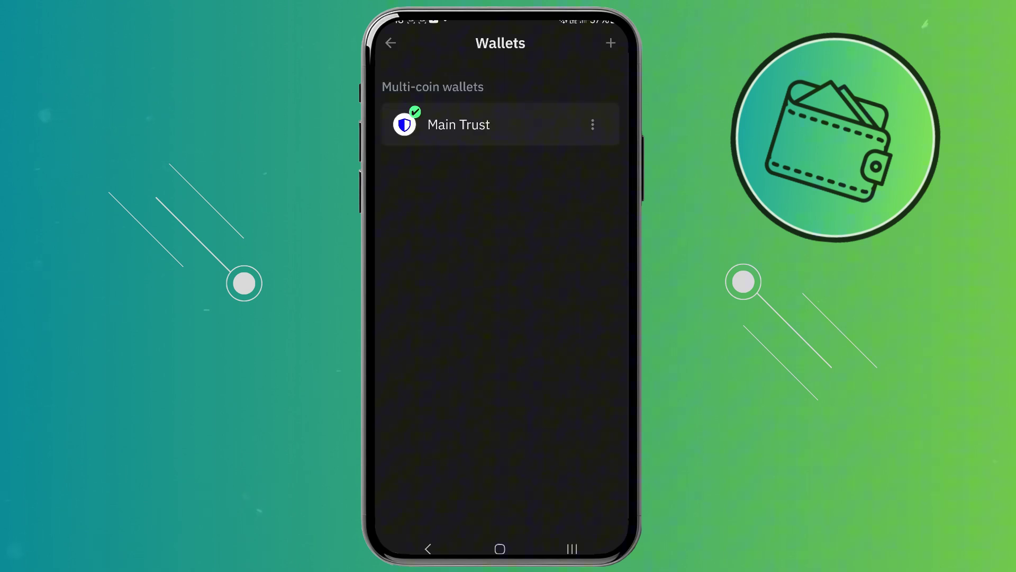
pyautogui.click(587, 132)
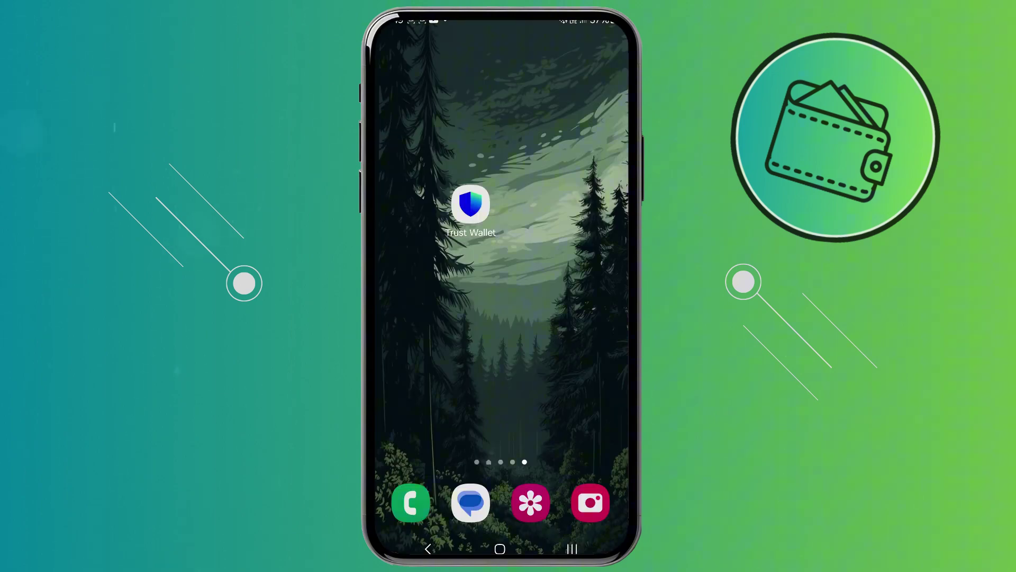
# Step: Relaunch Trust Wallet to the Main Trust home screen showing the $21.99 balance
pyautogui.click(470, 205)
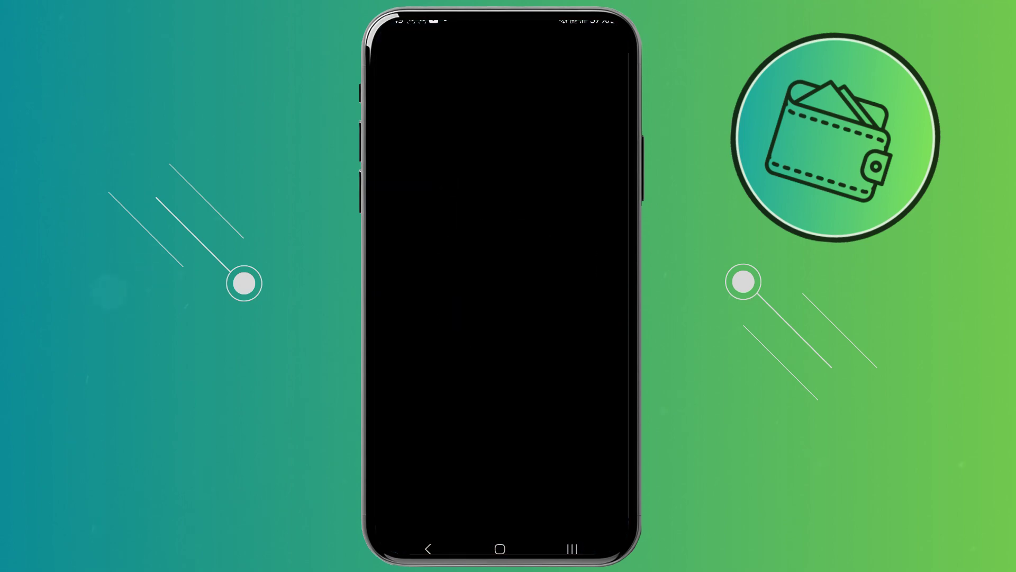
pyautogui.scroll(-1, 503, 262)
pyautogui.scroll(1, 504, 262)
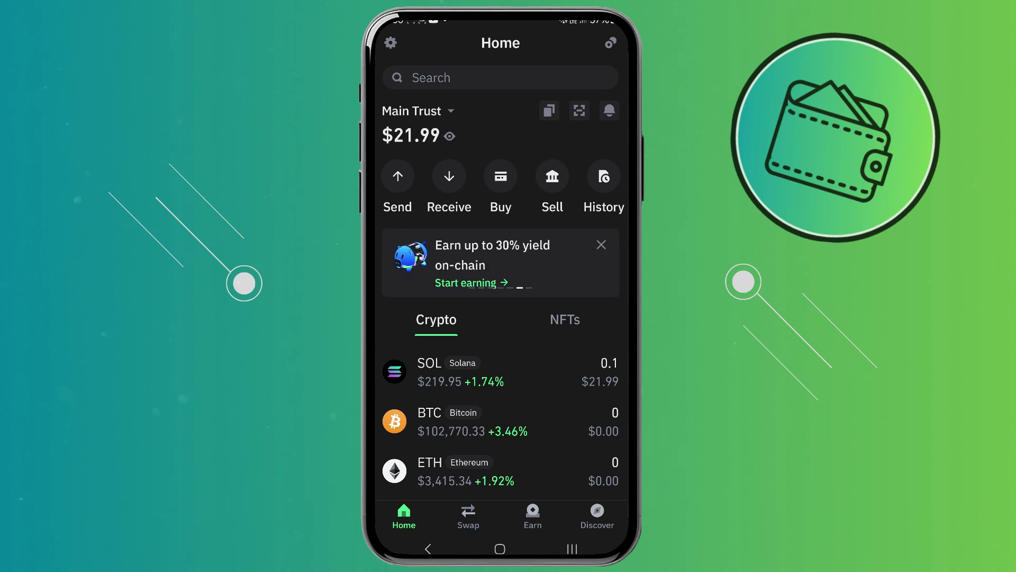
# Step: From the Wallets list, use the + menu to pick Add existing wallet
pyautogui.click(442, 111)
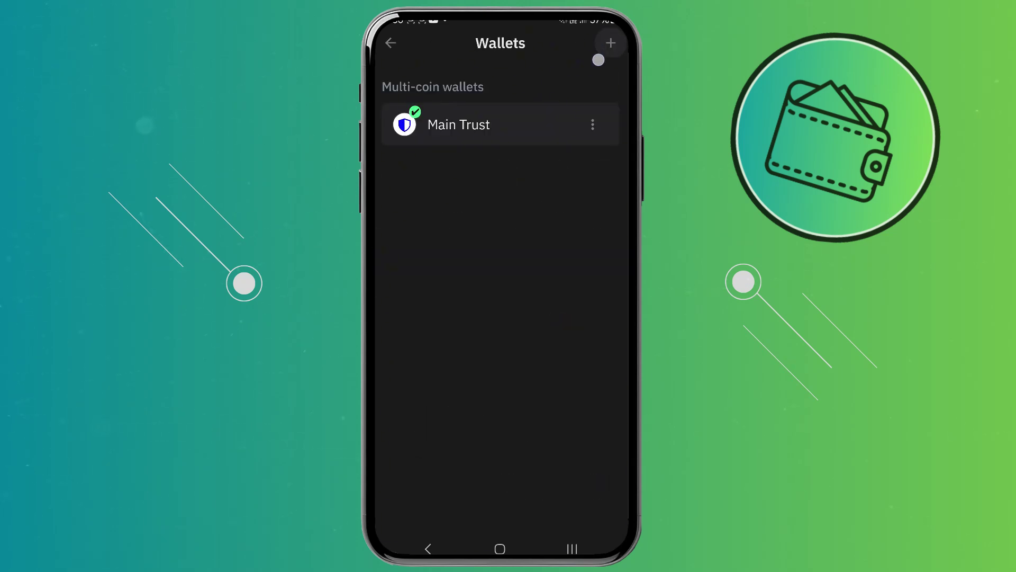
pyautogui.click(610, 44)
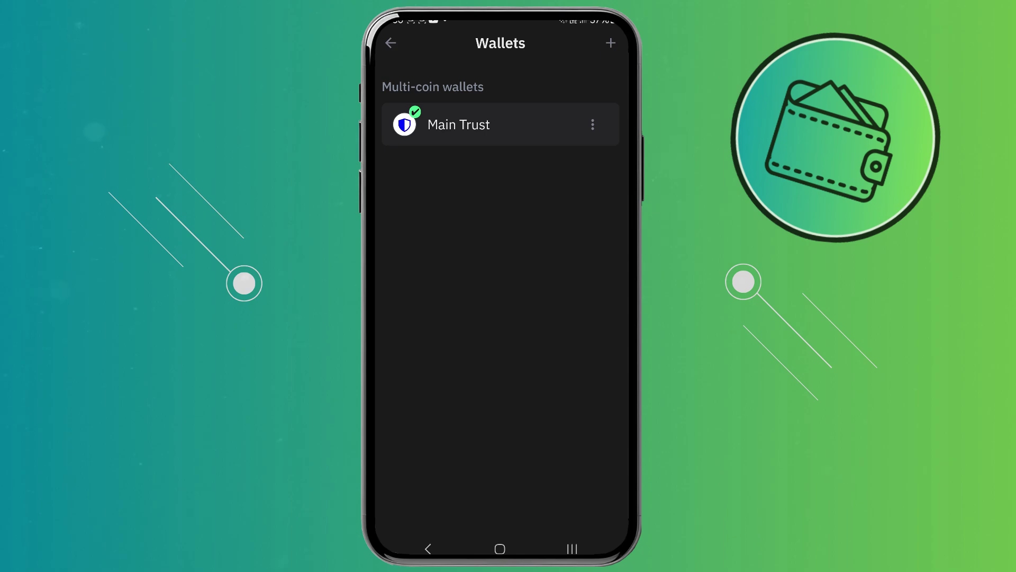
pyautogui.click(610, 44)
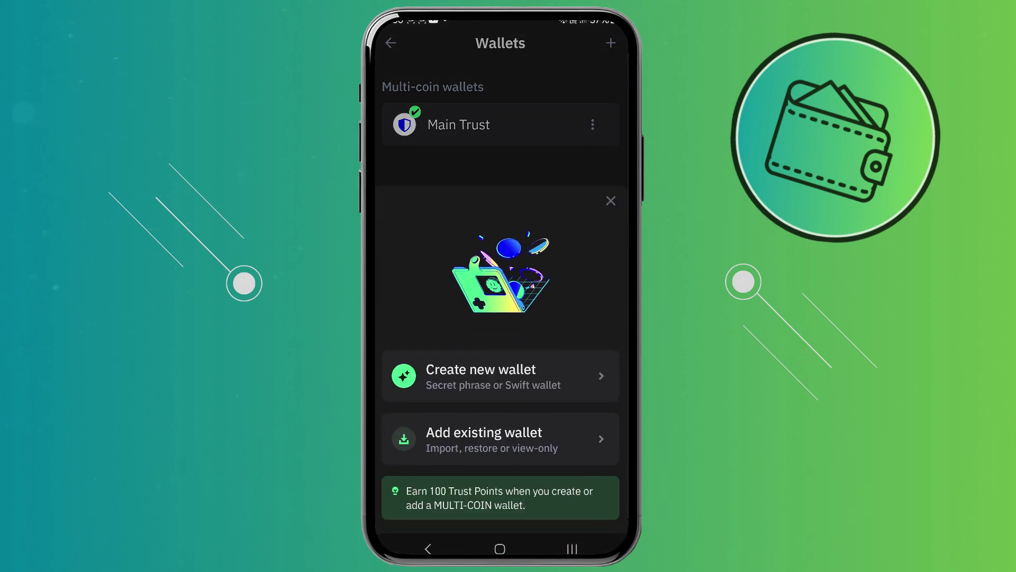
pyautogui.click(565, 397)
pyautogui.click(520, 448)
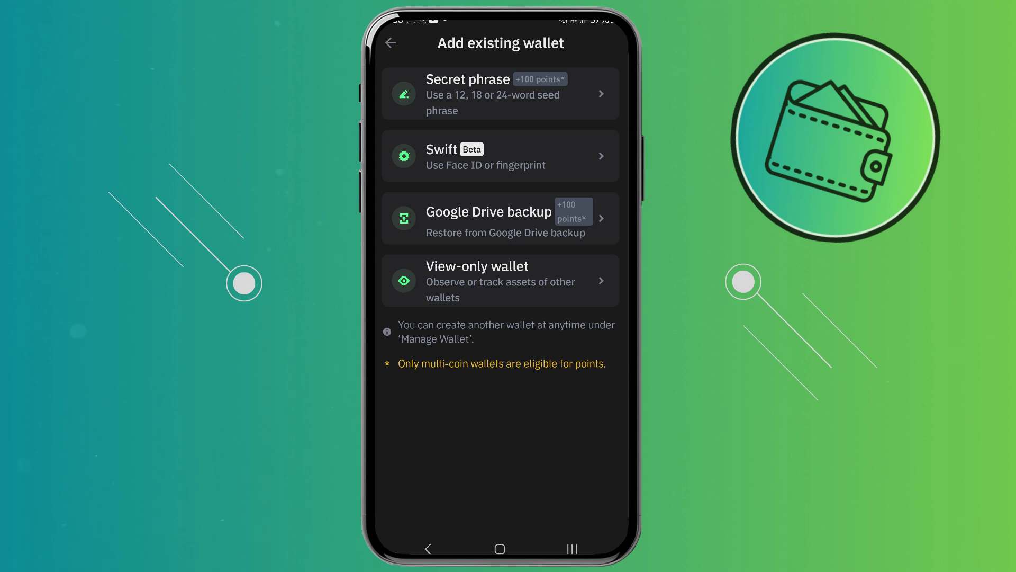
# Step: Pick the Secret phrase import option and scroll the Select network list
pyautogui.click(519, 98)
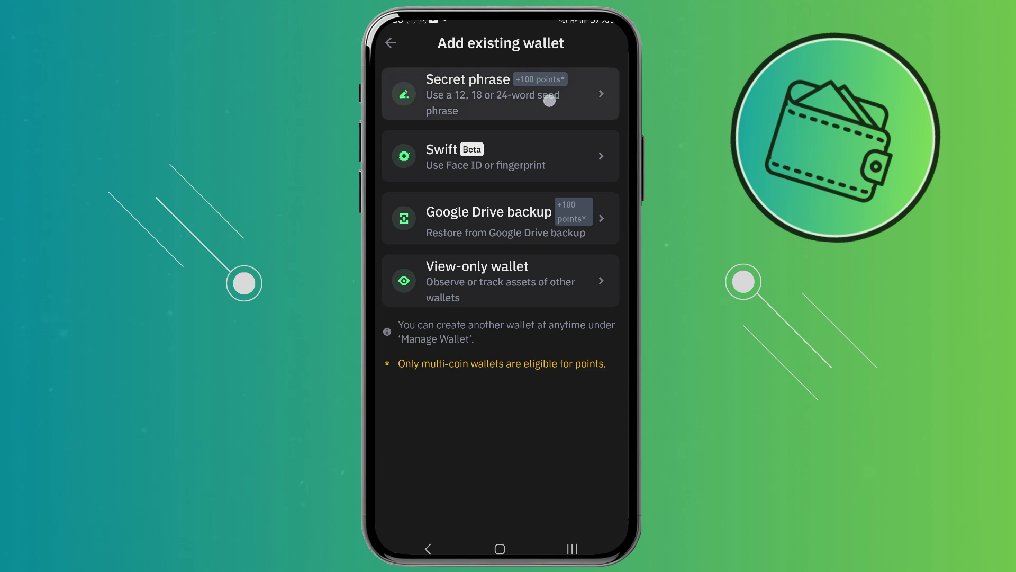
pyautogui.moveTo(519, 98); pyautogui.dragTo(612, 69)
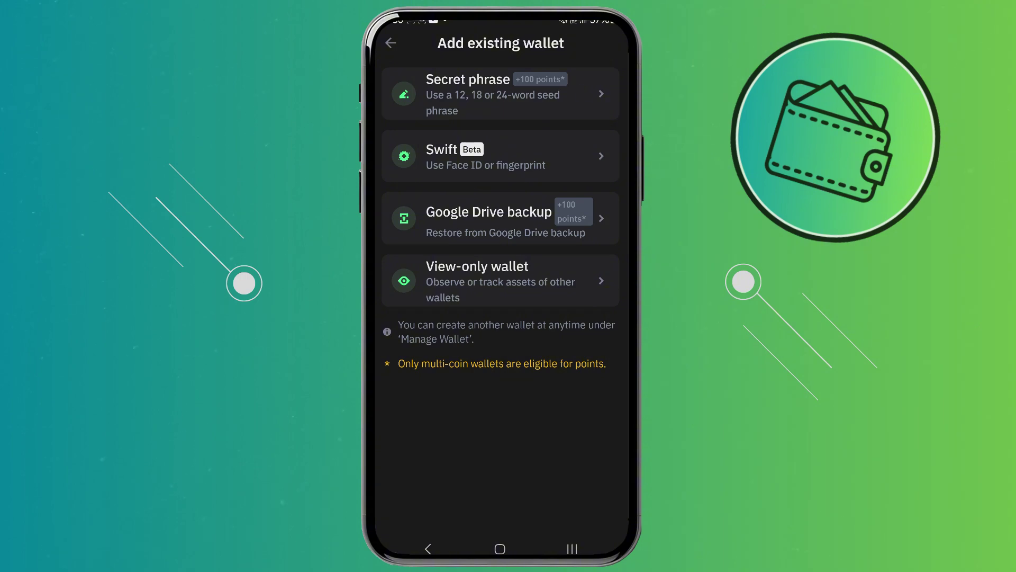
pyautogui.click(500, 94)
pyautogui.moveTo(545, 185); pyautogui.dragTo(546, 162)
pyautogui.moveTo(535, 122); pyautogui.dragTo(525, 144)
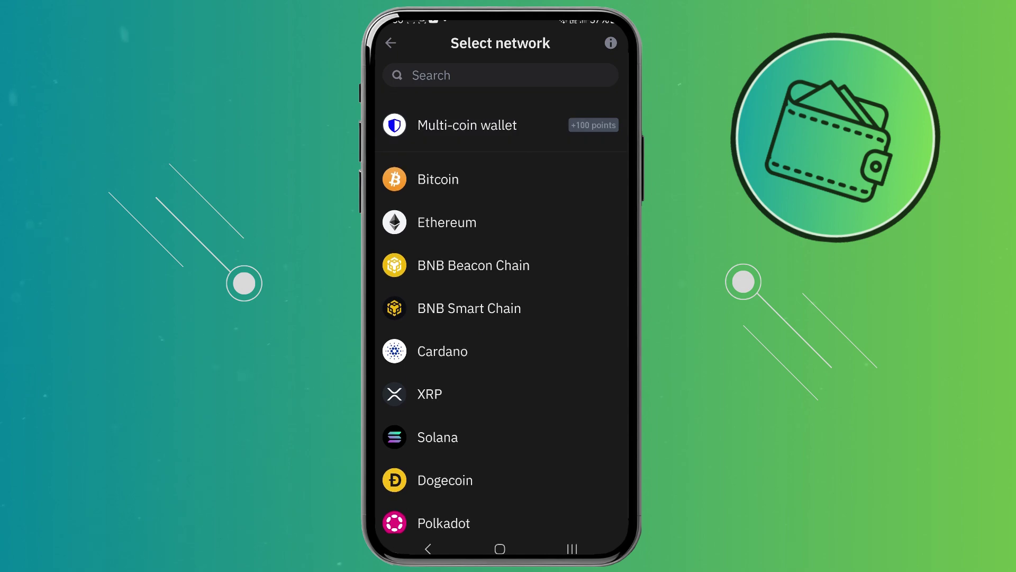
# Step: Select Multi-coin wallet from the network list to open the restore form
pyautogui.click(524, 131)
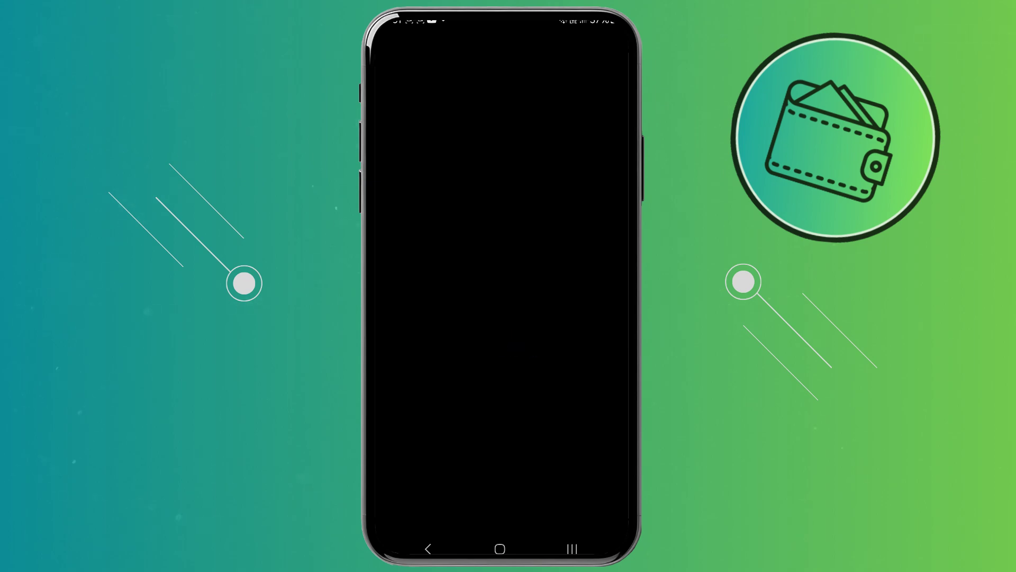
# Step: Back out four times from the blank restore form to the Main Trust home screen
pyautogui.click(429, 548)
pyautogui.click(429, 548)
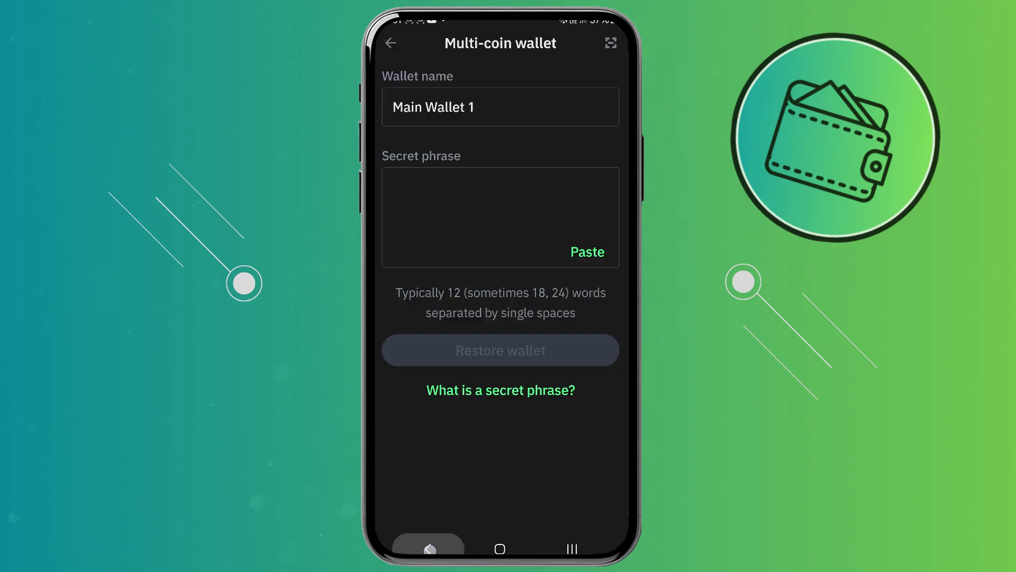
pyautogui.click(428, 547)
pyautogui.click(429, 548)
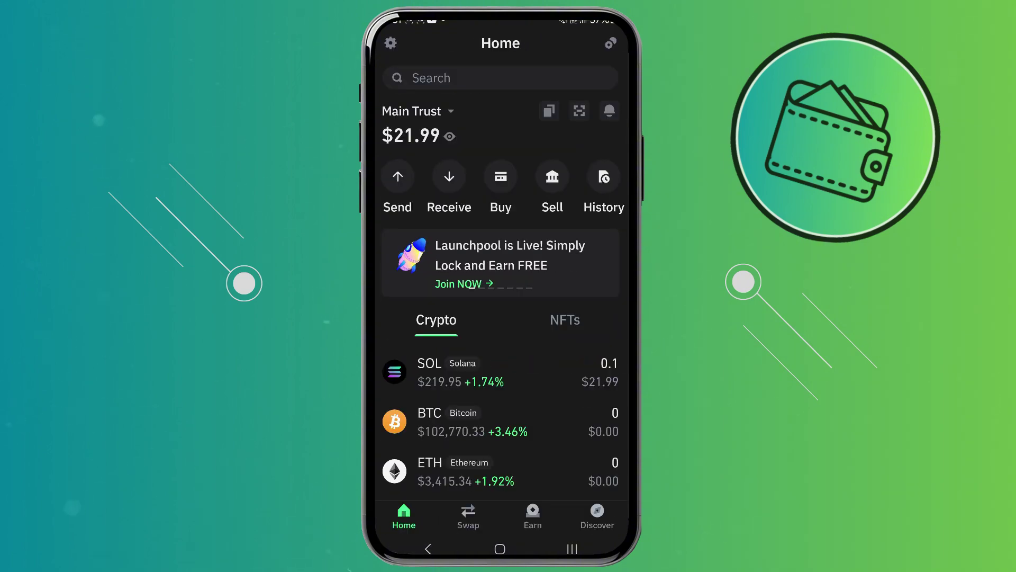
pyautogui.click(417, 111)
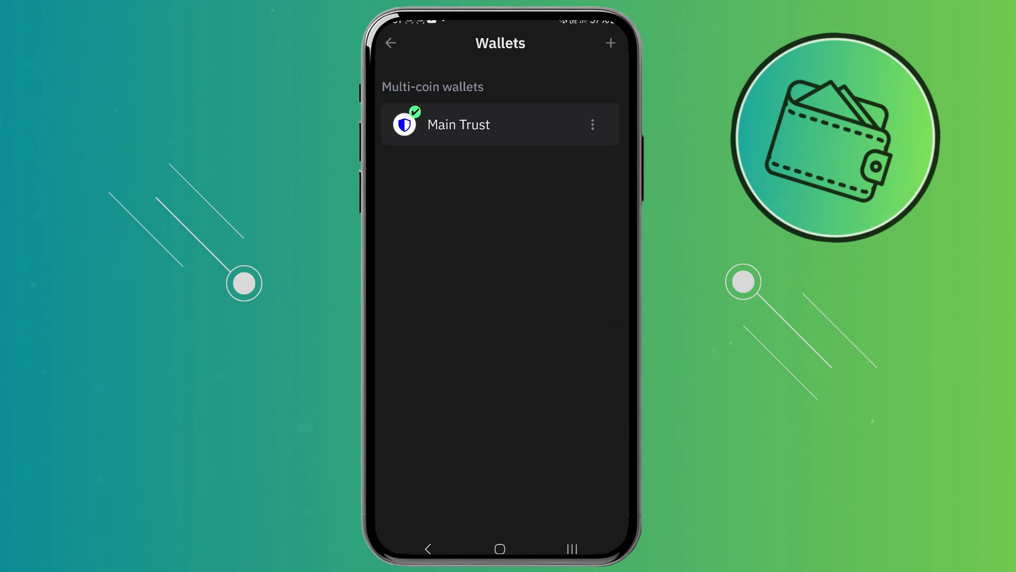
pyautogui.click(428, 548)
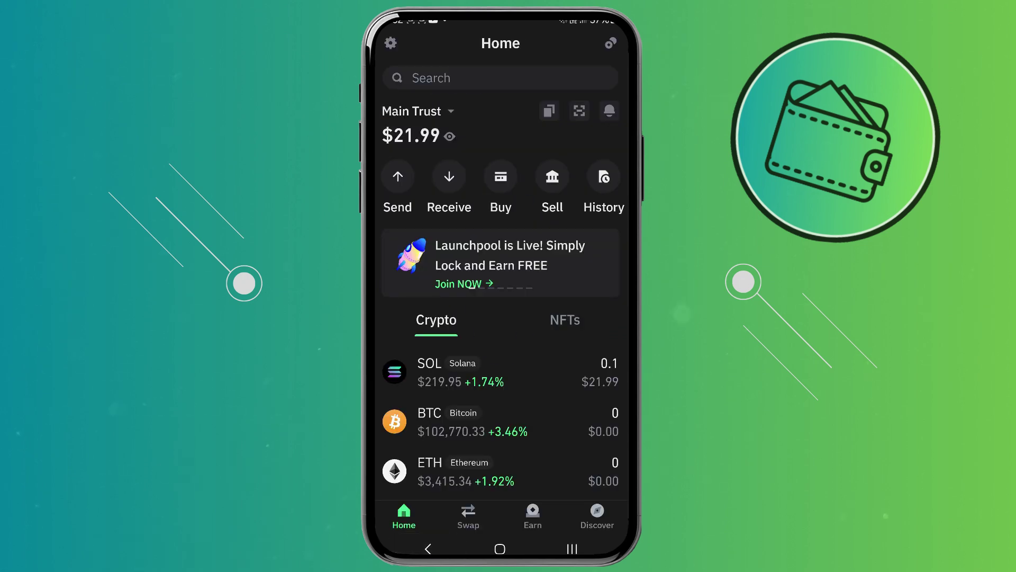